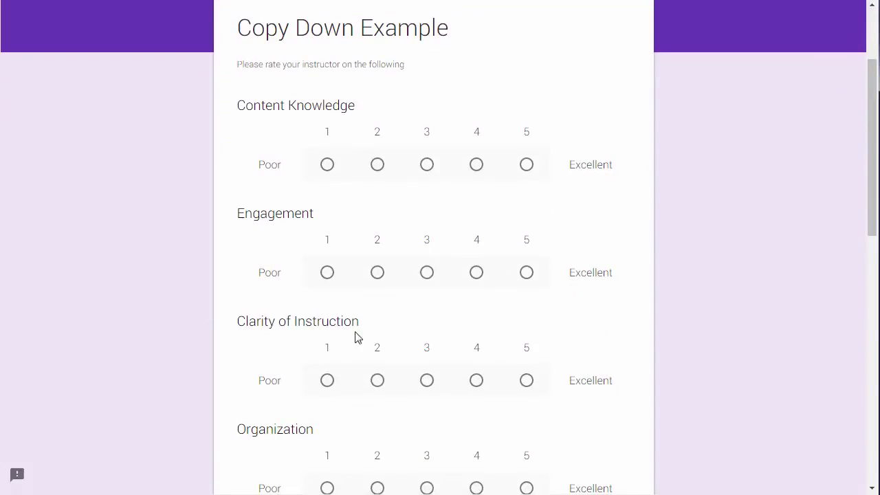
scroll(364, 326, "down", 4)
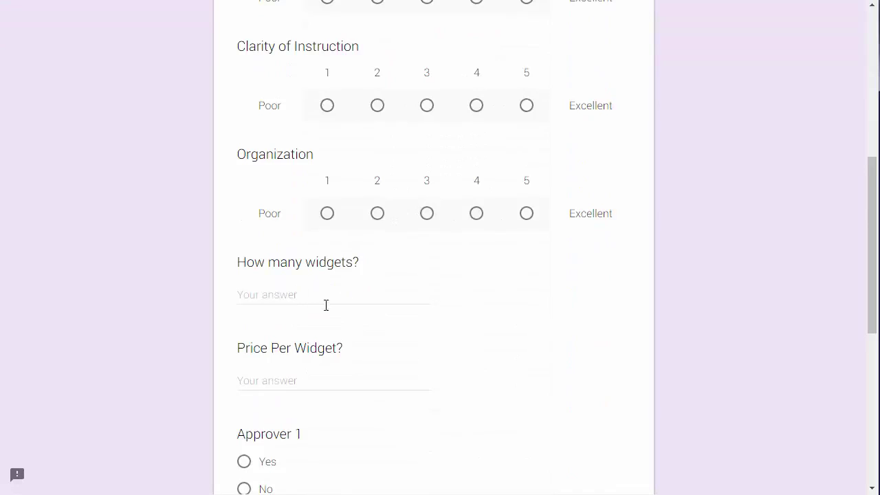
Scroll through the live Copy Down Example form's rating, widget and approver questions and back up.
scroll(399, 238, "down", 4)
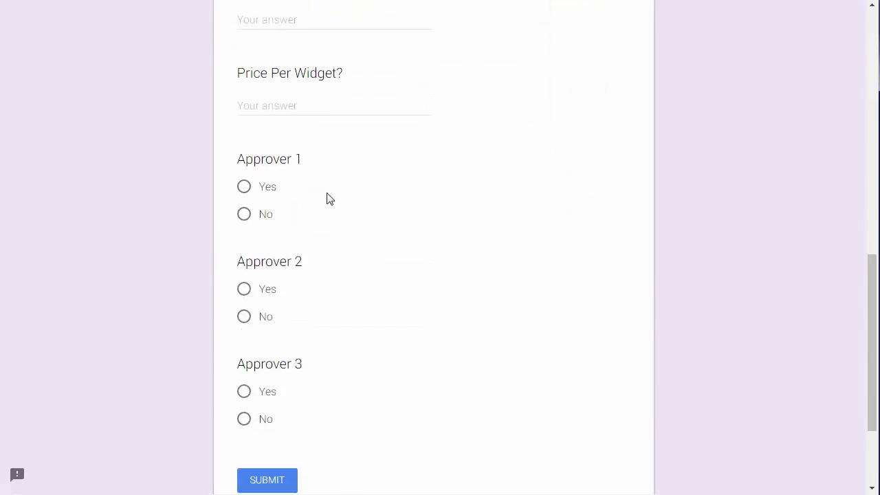
scroll(291, 135, "up", 7)
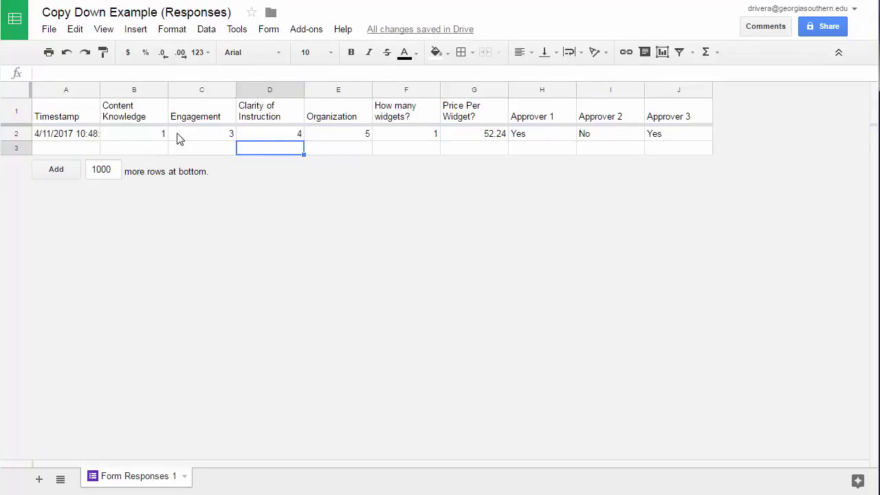
Insert a column before How many widgets? and head it 'Average Rating'.
left_click_drag(144, 137, 356, 142)
left_click(413, 134)
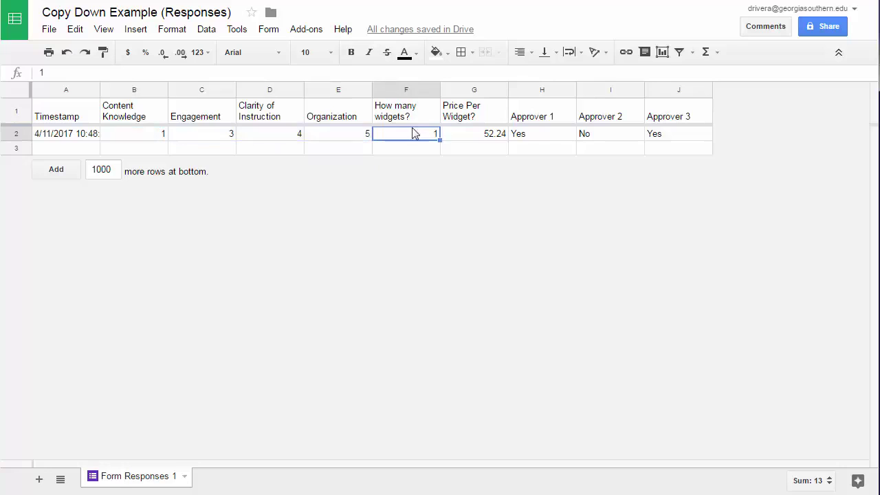
right_click(399, 92)
left_click(444, 188)
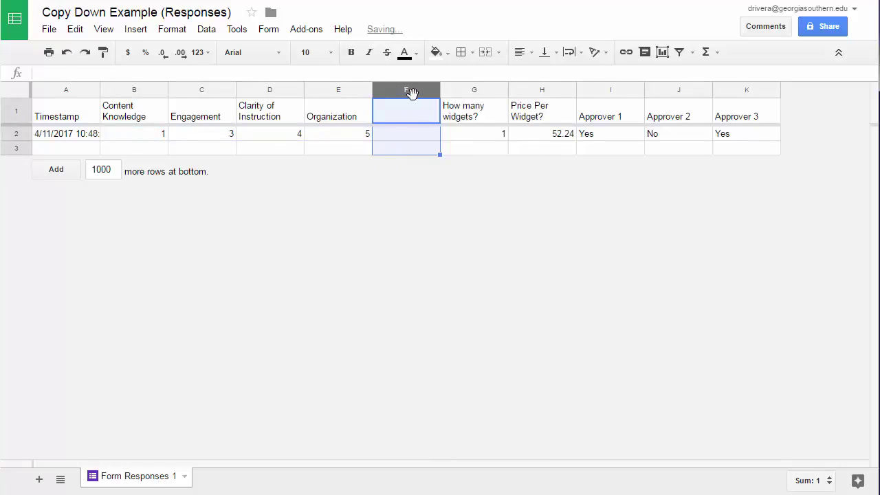
left_click(417, 121)
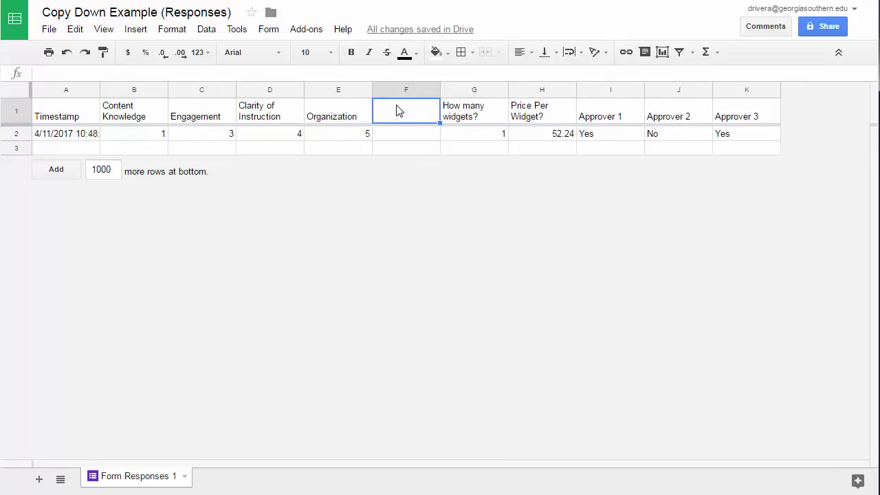
type("Average Rat")
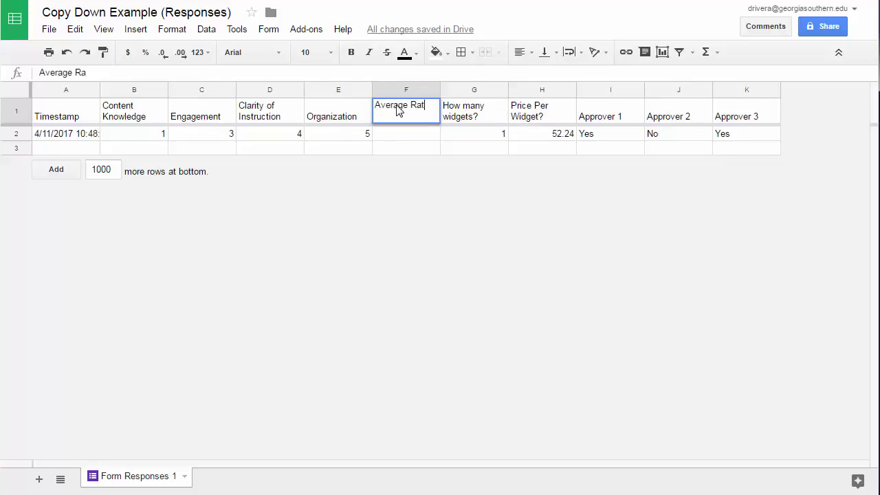
type("ing")
key("Return")
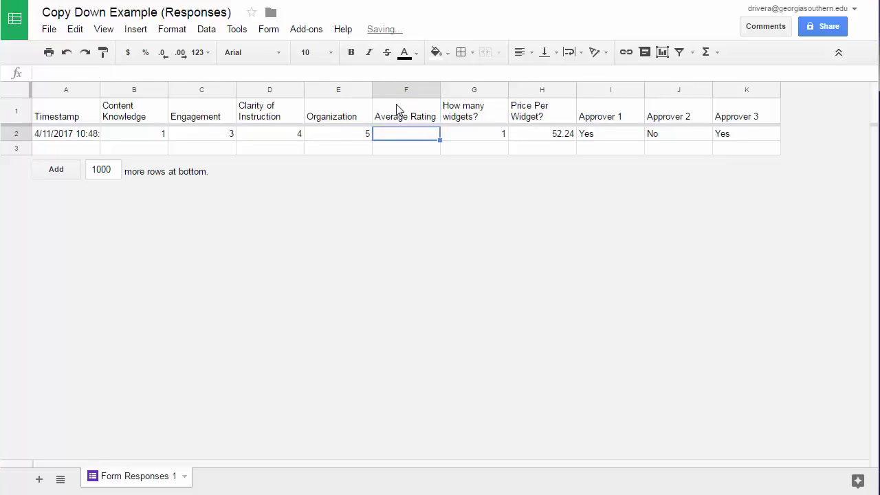
Enter =AVERAGE(B2:E2) in F2 to average the four ratings.
type("=")
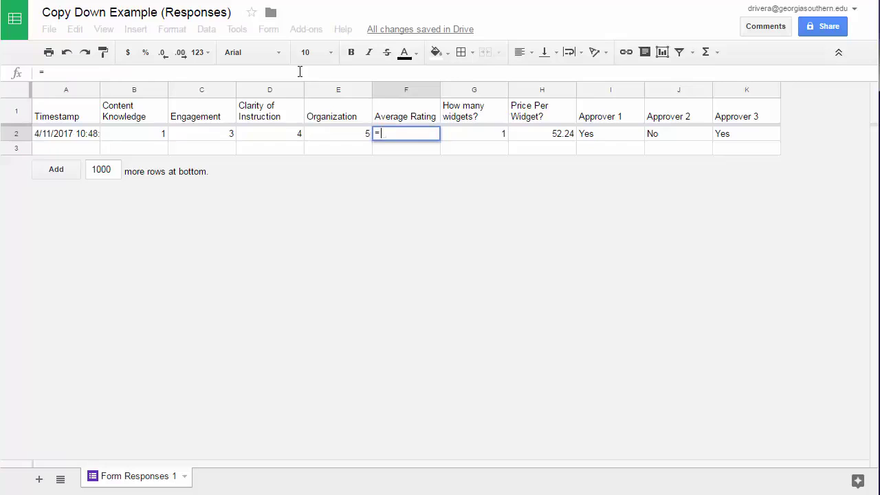
type("AVERAGE(")
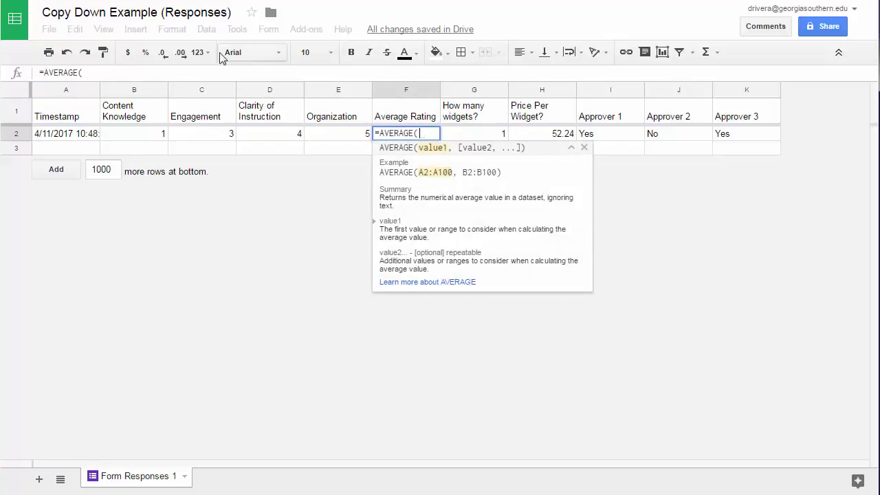
left_click_drag(157, 134, 329, 136)
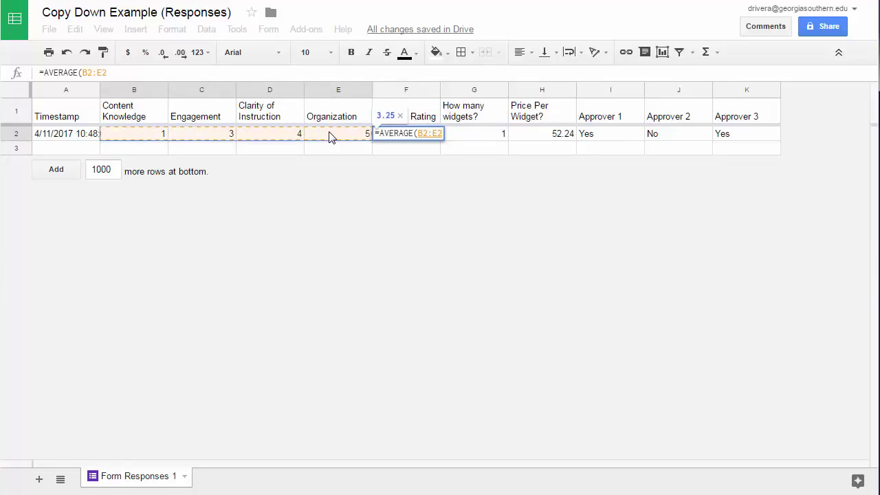
key("Return")
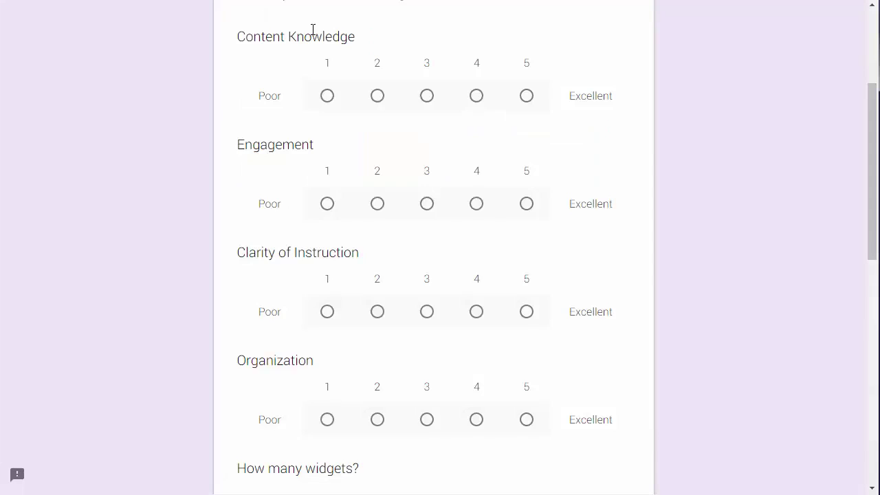
Rate Content Knowledge 4, Engagement 3, Clarity of Instruction 4 and Organization 5.
scroll(300, 7, "up", 3)
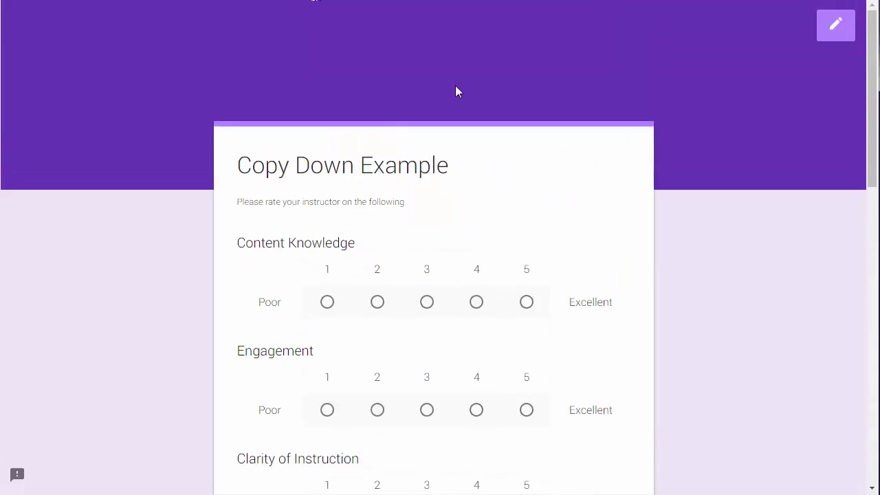
left_click(477, 303)
left_click(427, 411)
scroll(472, 341, "down", 4)
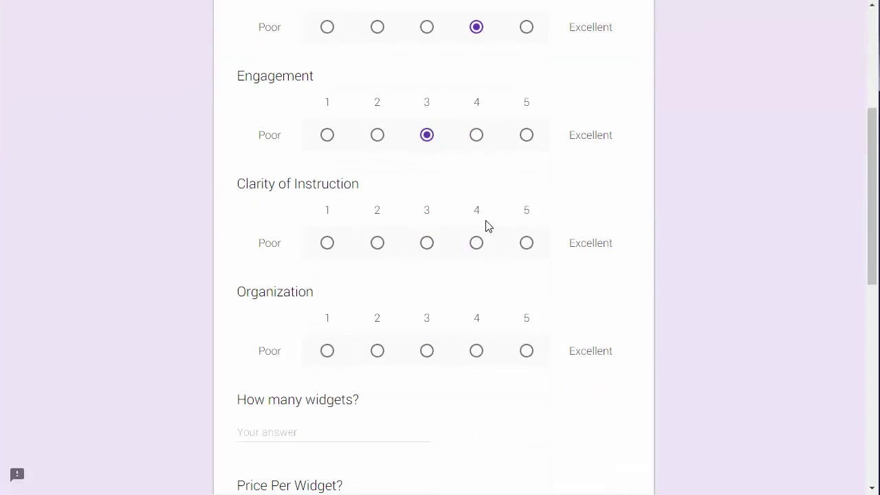
left_click(476, 242)
left_click(528, 351)
scroll(487, 357, "down", 5)
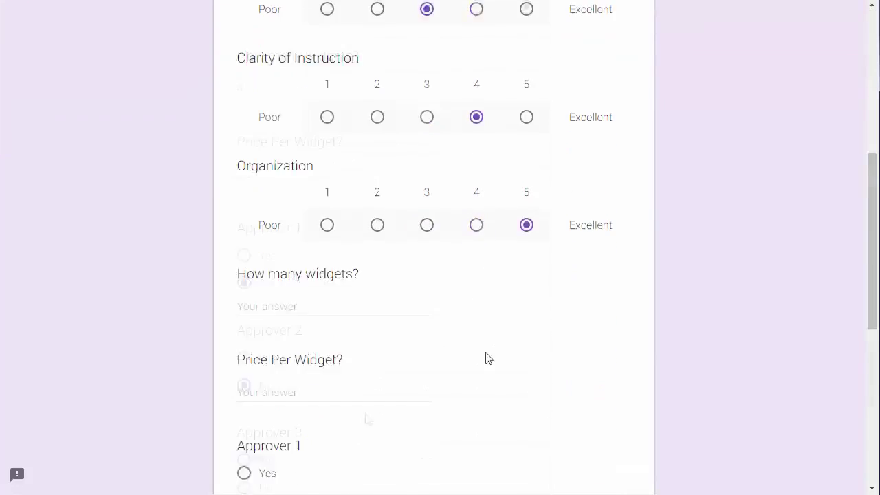
Submit the form response and confirm the new row's Average Rating stays empty.
left_click(280, 344)
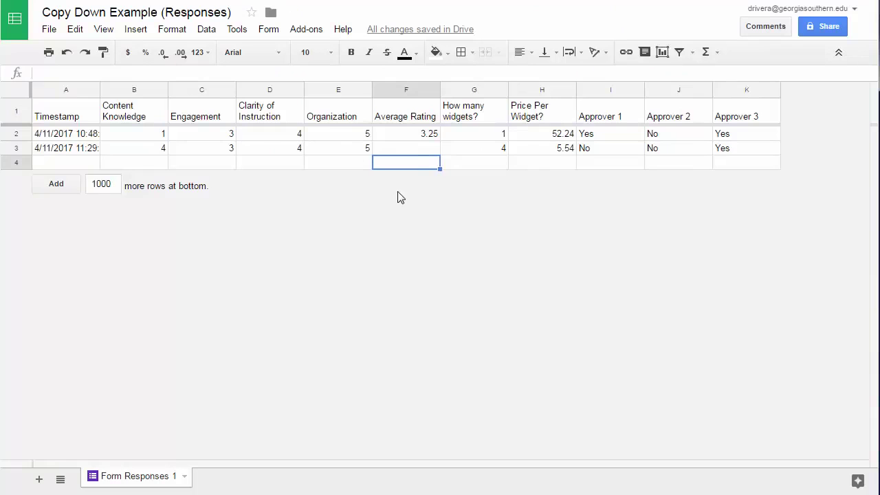
left_click(436, 138)
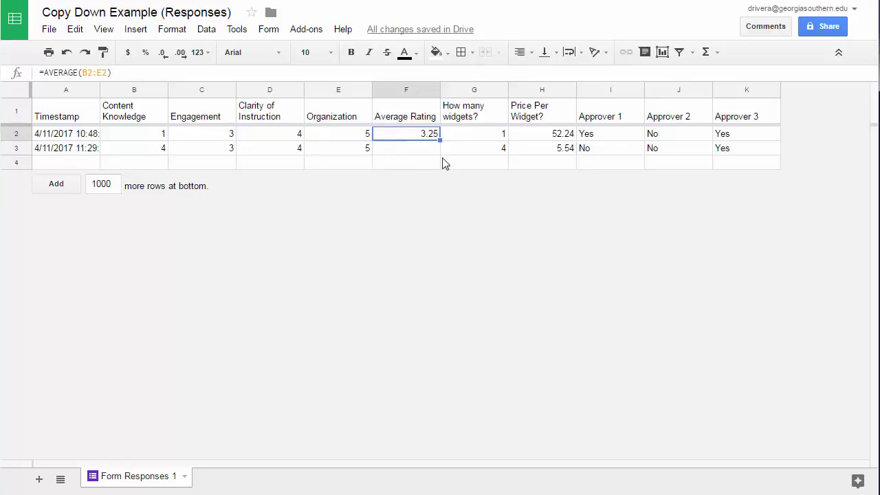
left_click(404, 149)
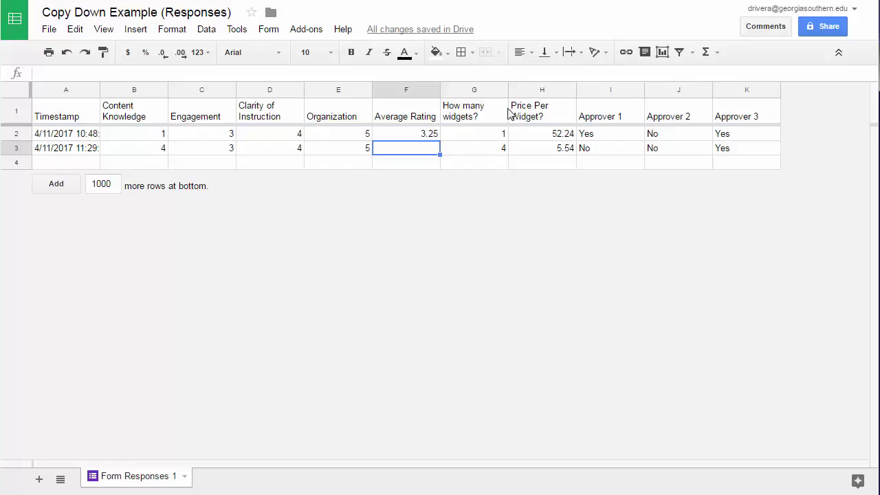
Insert a 'Total Cost' column before Approver 1.
left_click(610, 90)
right_click(610, 90)
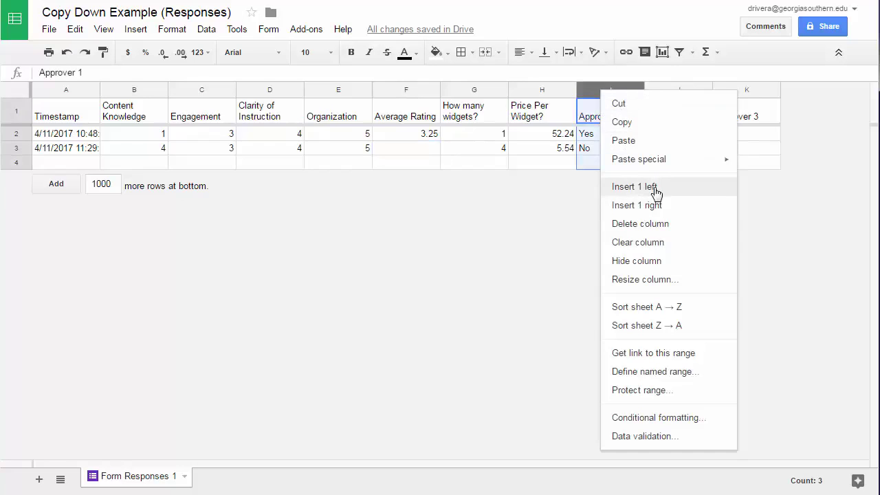
left_click(654, 189)
left_click(608, 120)
type("Total Cost")
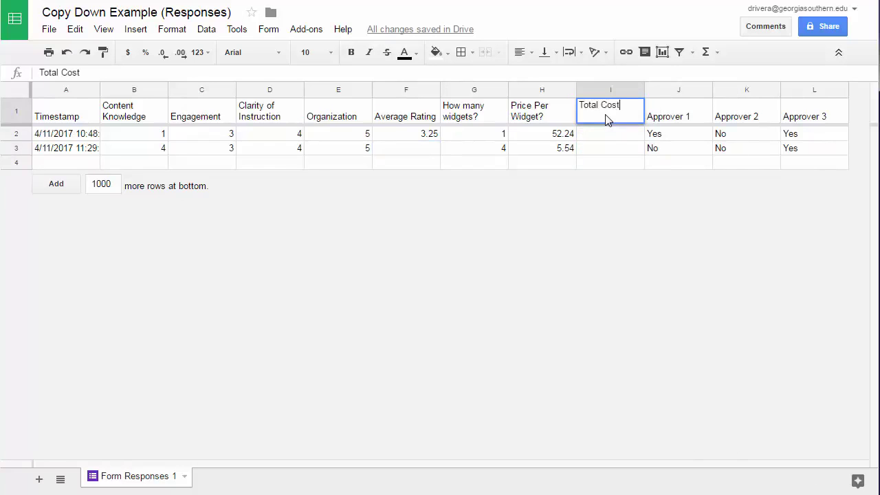
key("Return")
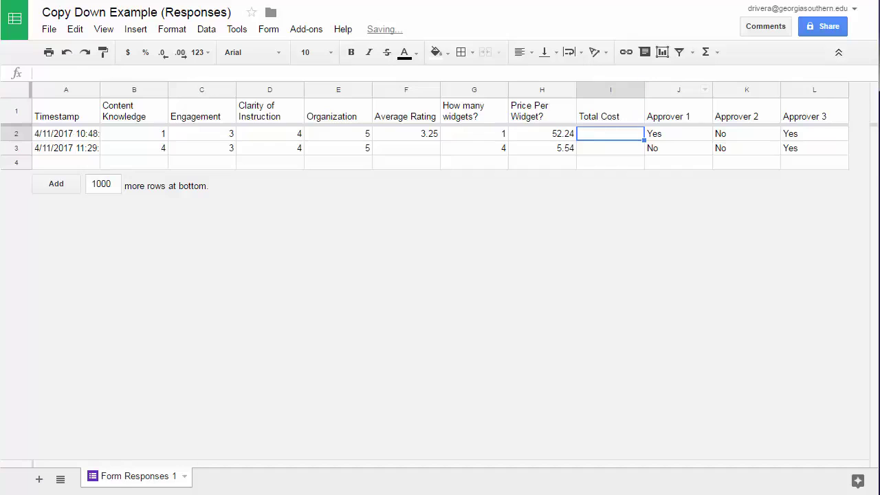
Add a column after Approver 3 headed 'Fial Approval'.
left_click(805, 90)
right_click(805, 90)
left_click(704, 209)
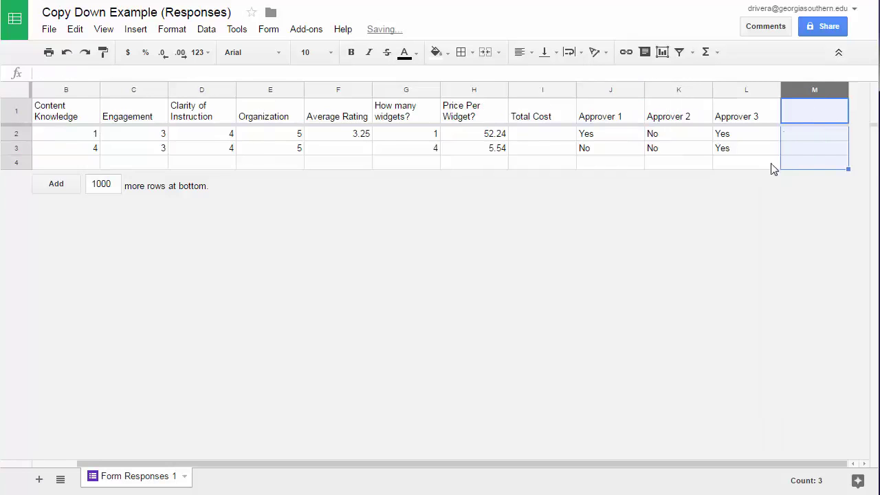
left_click(792, 121)
type("Fial Approval")
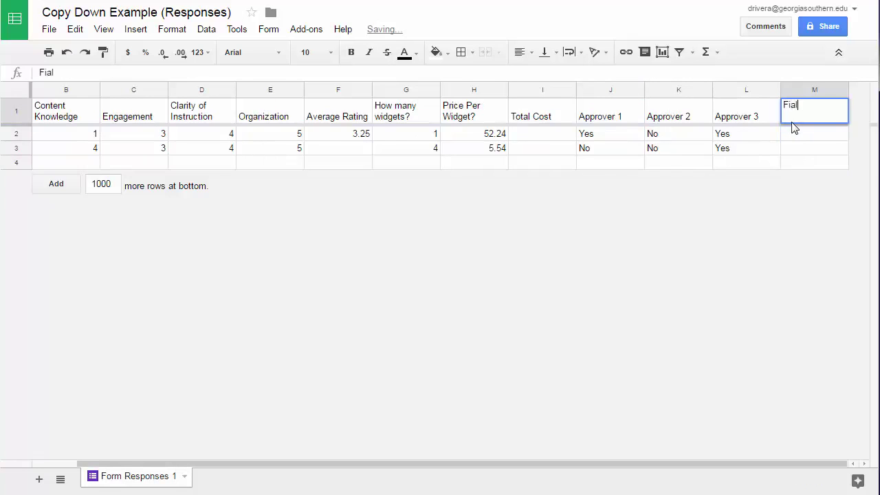
key("Return")
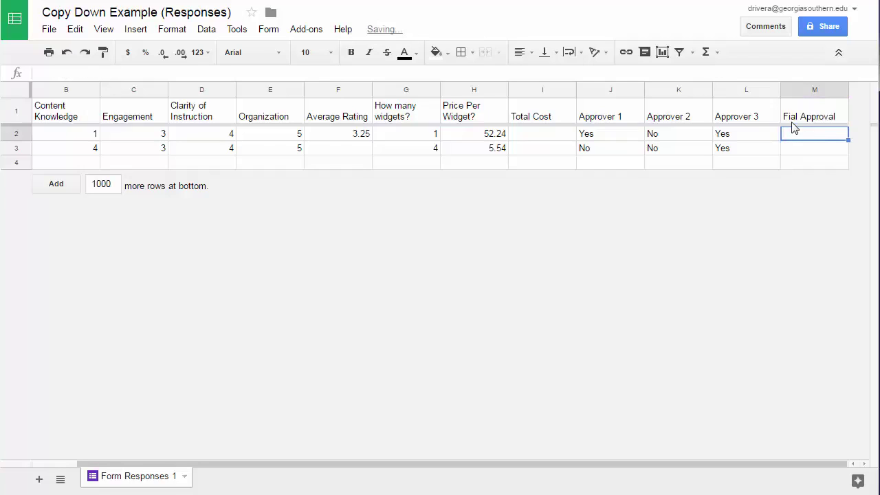
Recheck the Average Rating formula in F2 against the empty F3.
left_click(352, 136)
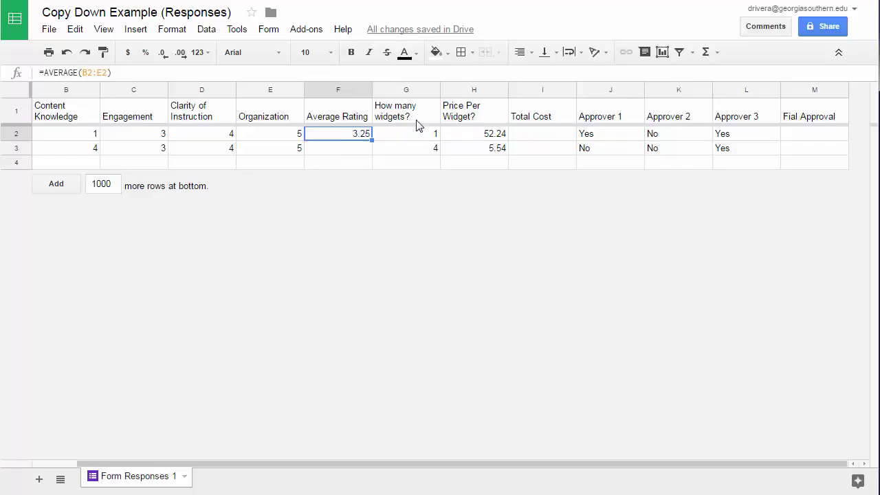
left_click(347, 149)
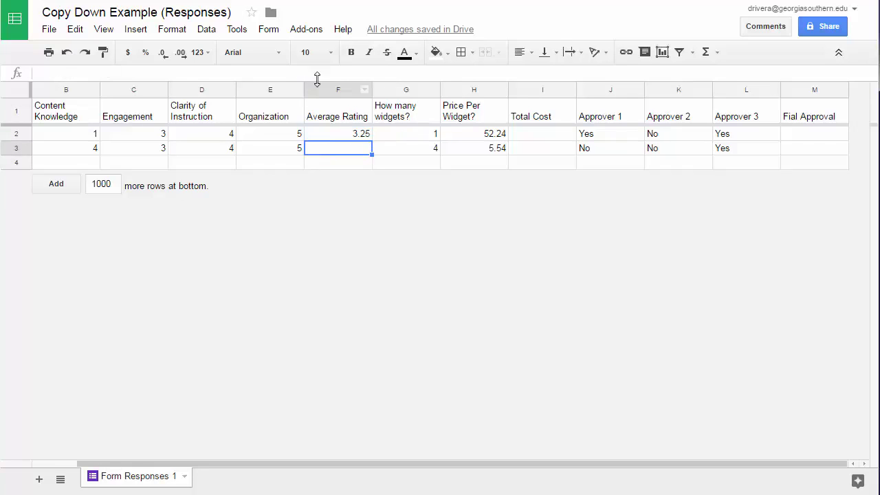
left_click(342, 29)
Search the add-on store for 'copydown' to confirm it is installed.
mouse_move(306, 29)
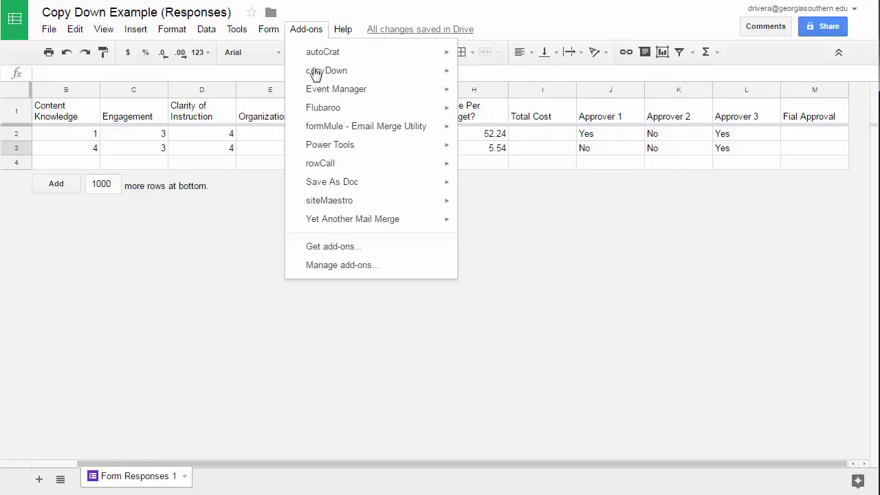
left_click(316, 247)
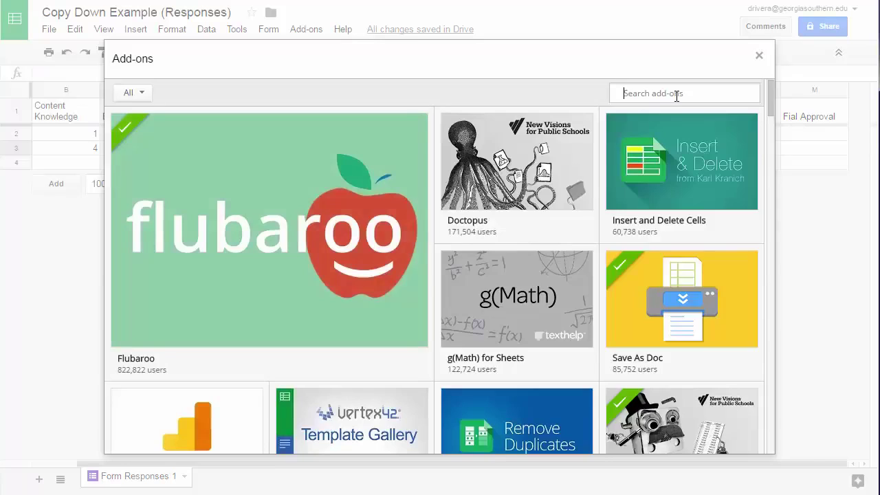
type("copy down")
key("Return")
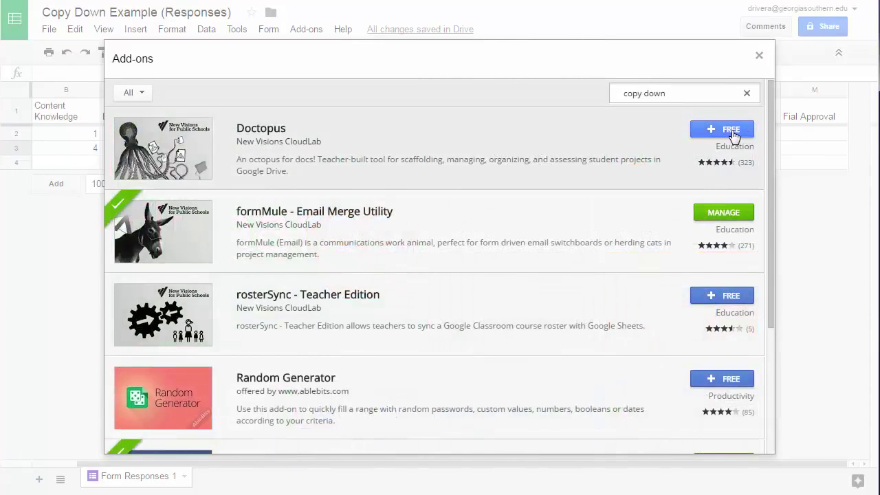
left_click(646, 99)
key("BackSpace")
key("Return")
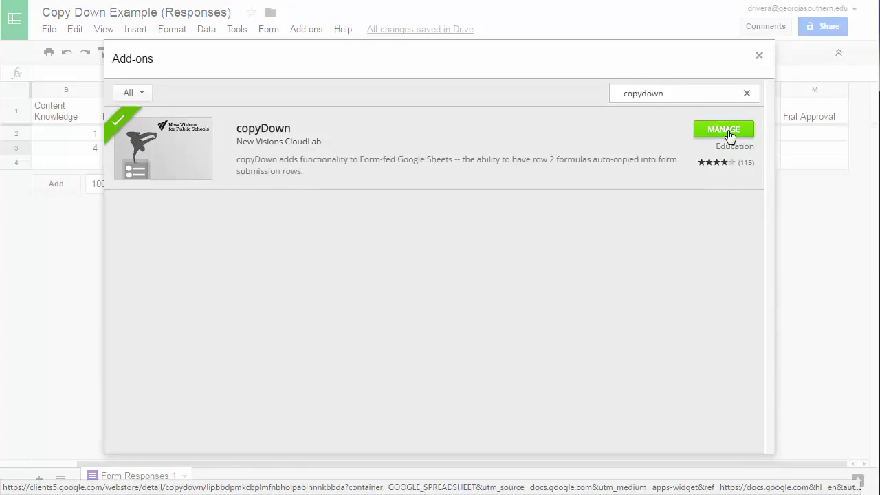
left_click(759, 55)
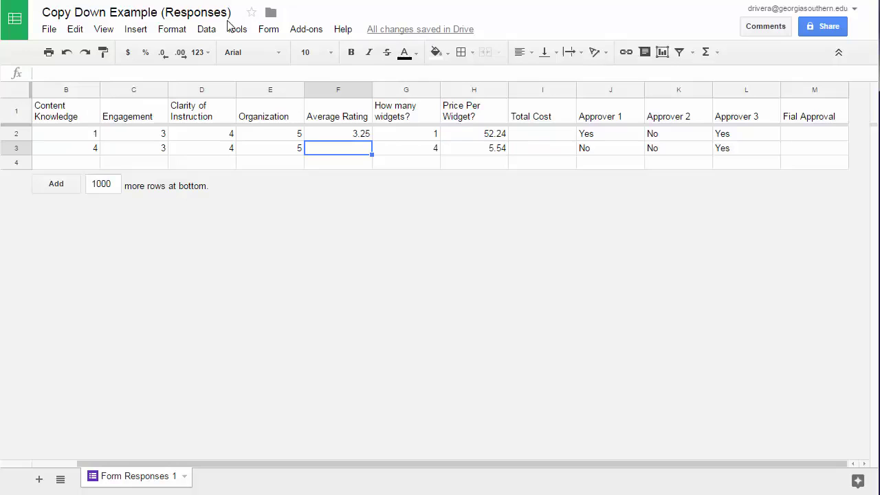
Open copyDown settings from the Add-ons menu and select Total Cost cell I2.
left_click(306, 29)
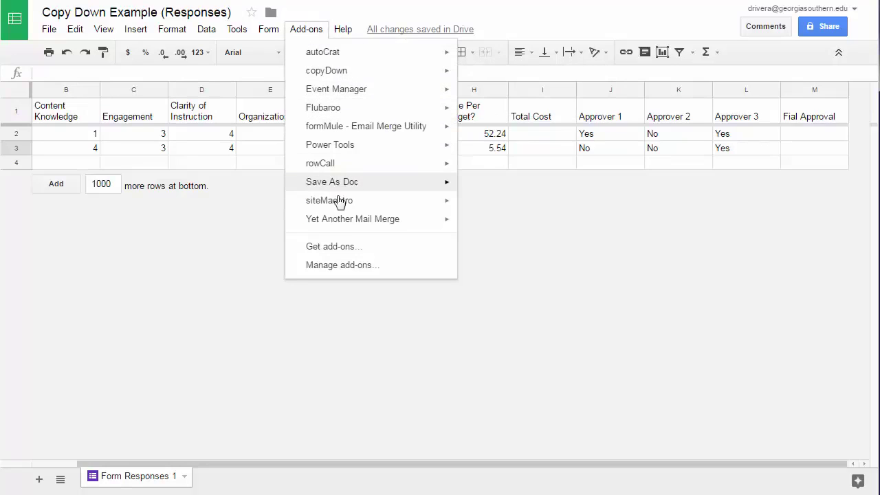
mouse_move(347, 75)
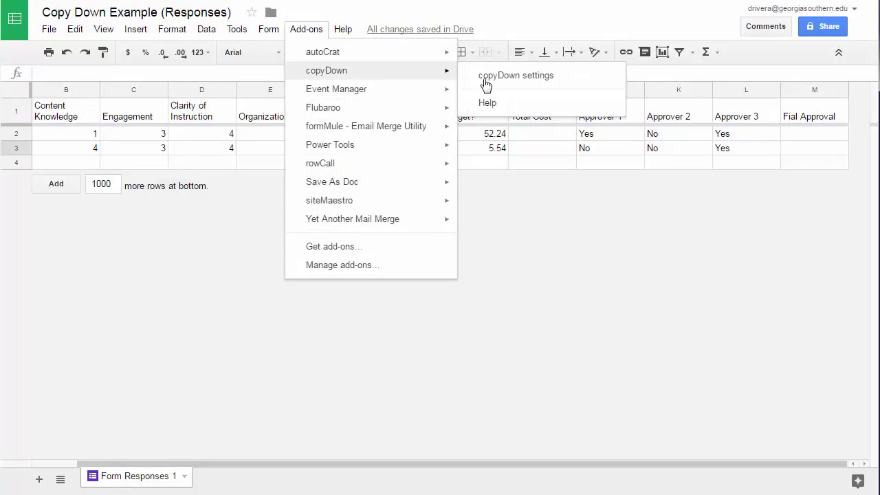
left_click(545, 152)
left_click(542, 136)
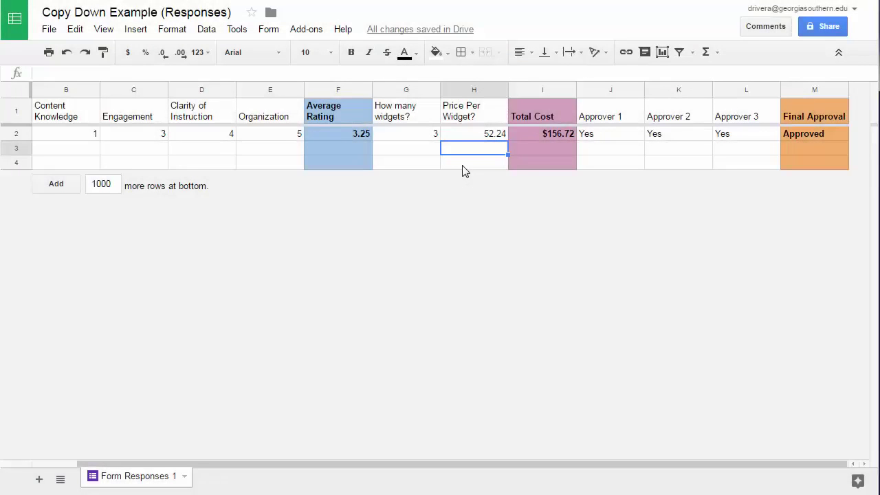
left_click(549, 136)
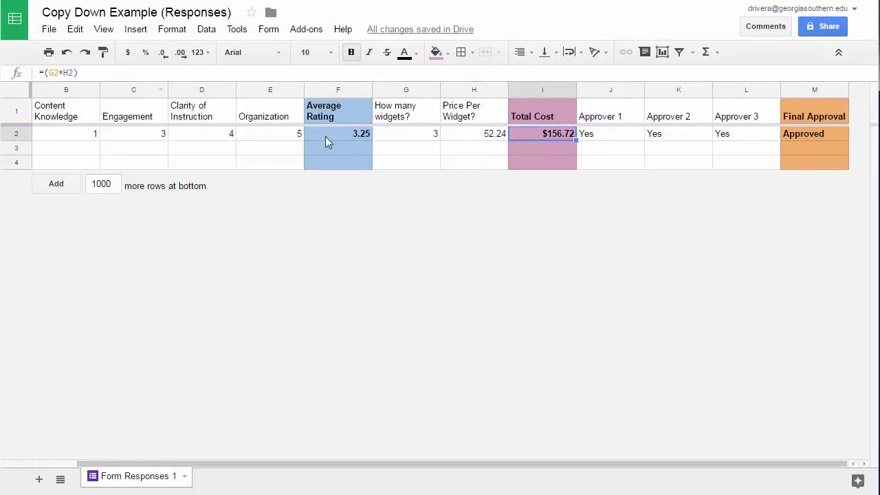
key("Return")
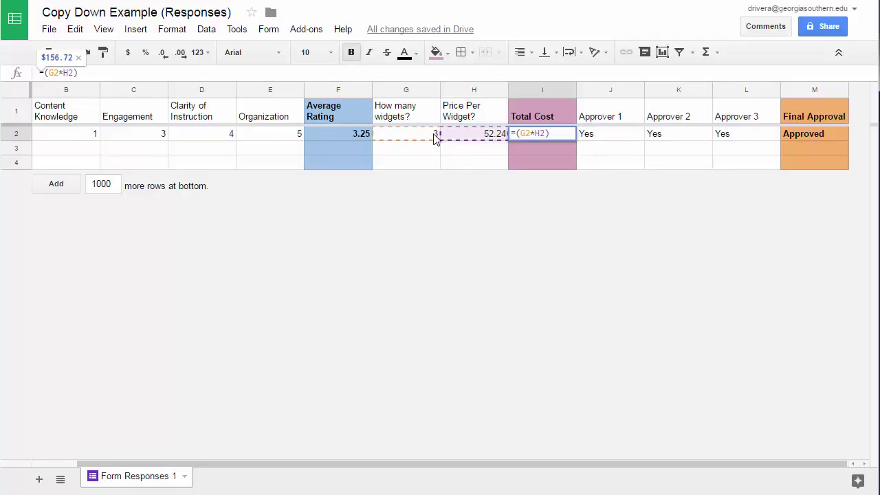
key("Escape")
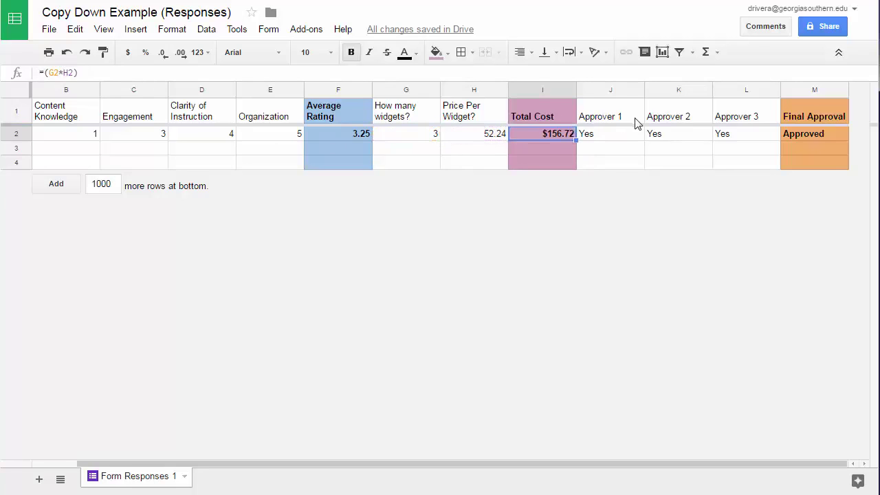
left_click(804, 136)
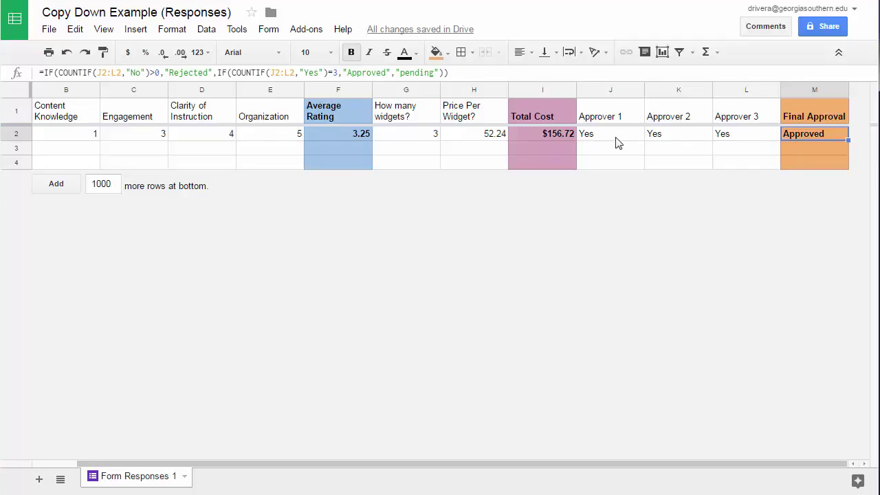
left_click(659, 151)
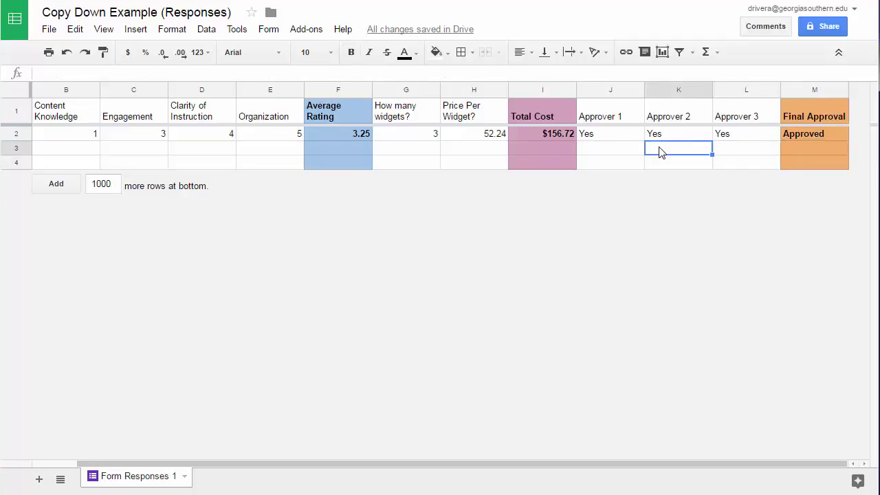
left_click(818, 136)
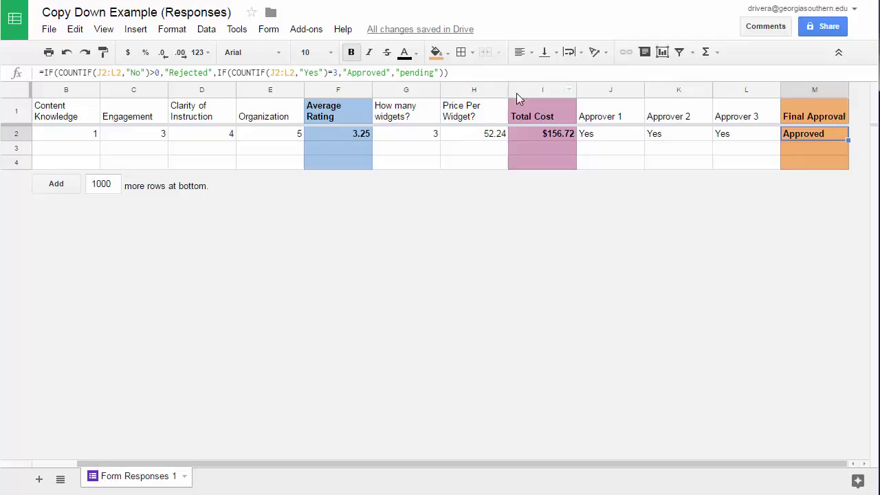
left_click(557, 137)
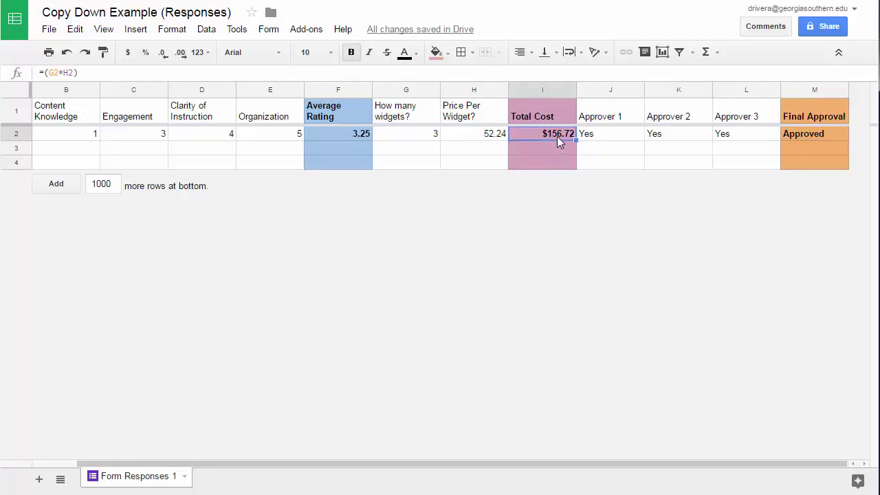
left_click(360, 131)
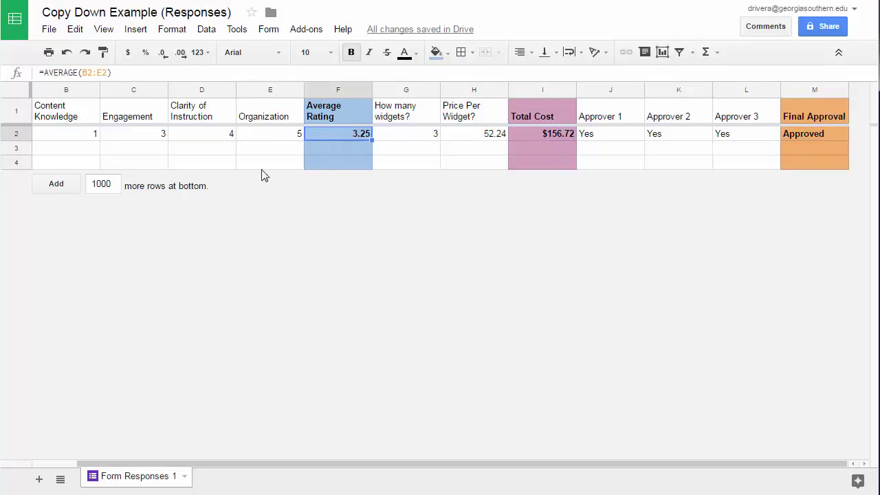
left_click(386, 151)
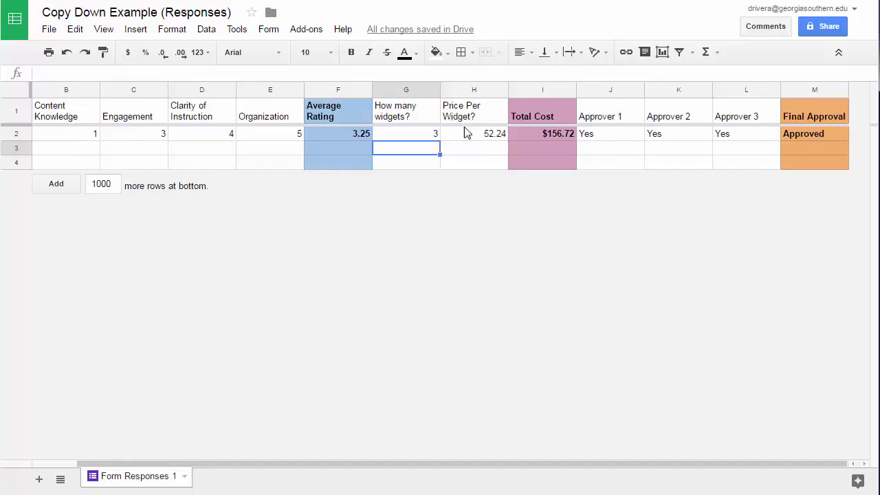
Open copyDown settings and switch automatic formula copy-down to ON.
left_click(315, 31)
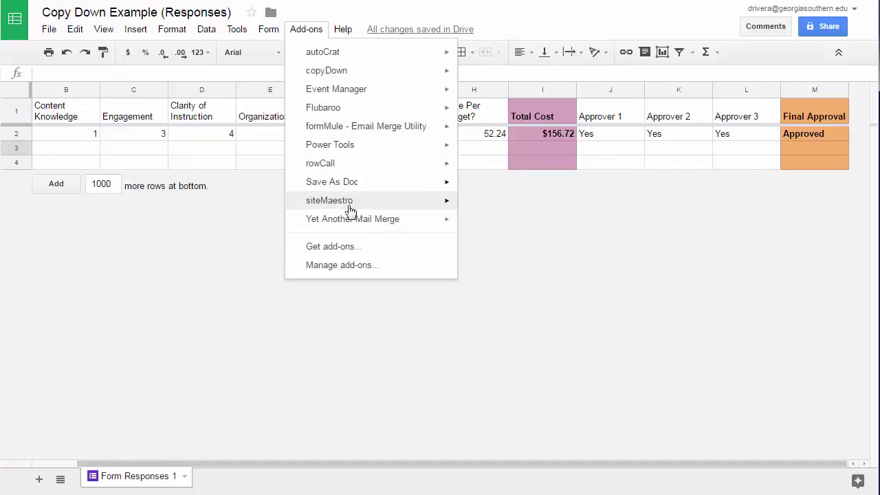
mouse_move(363, 73)
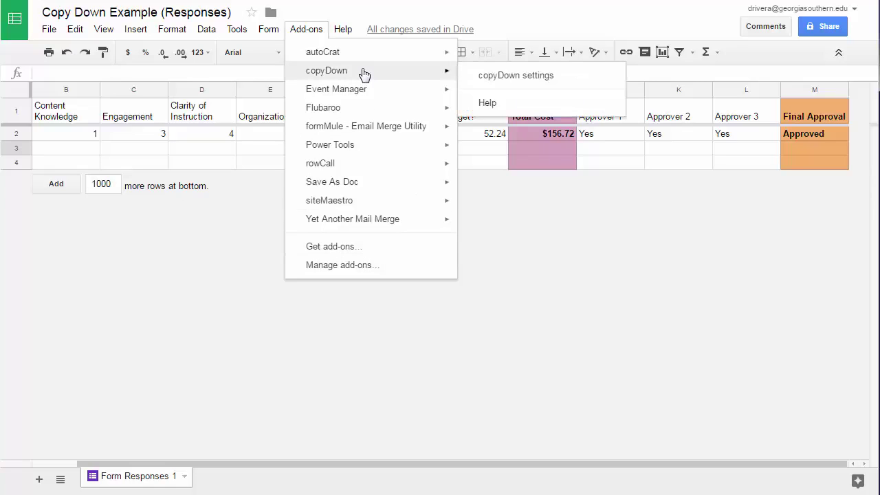
left_click(524, 77)
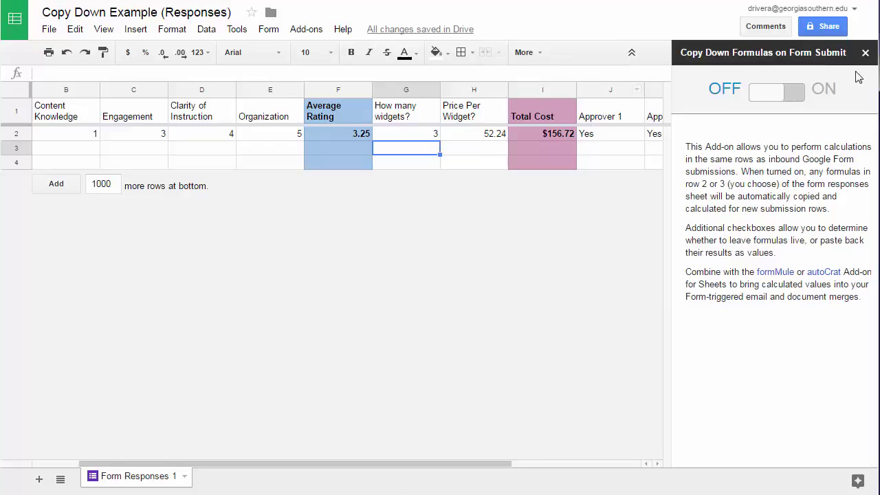
left_click(792, 102)
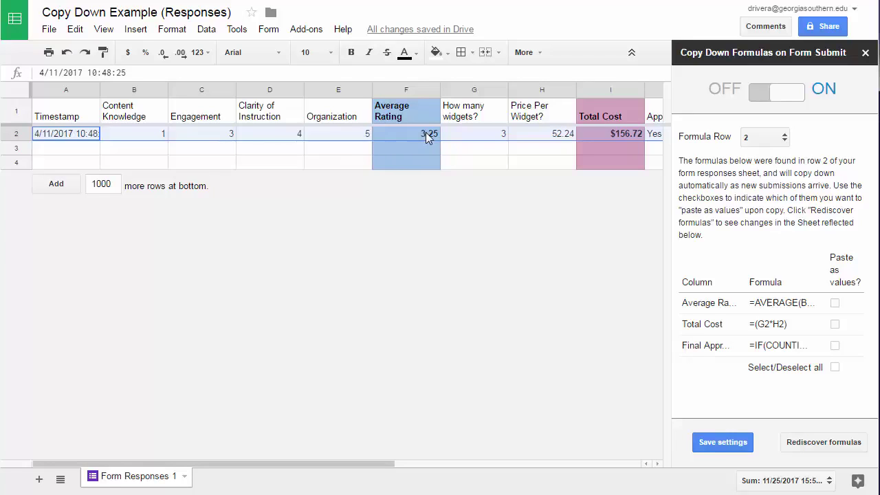
Check F2's formula, save copyDown settings with formula row 2, and close the sidebar.
left_click(425, 132)
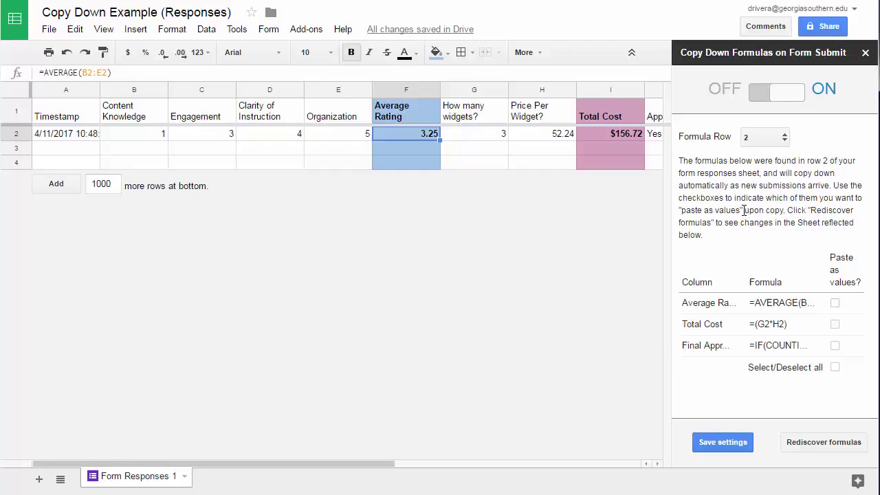
left_click_drag(389, 466, 319, 466)
left_click(718, 444)
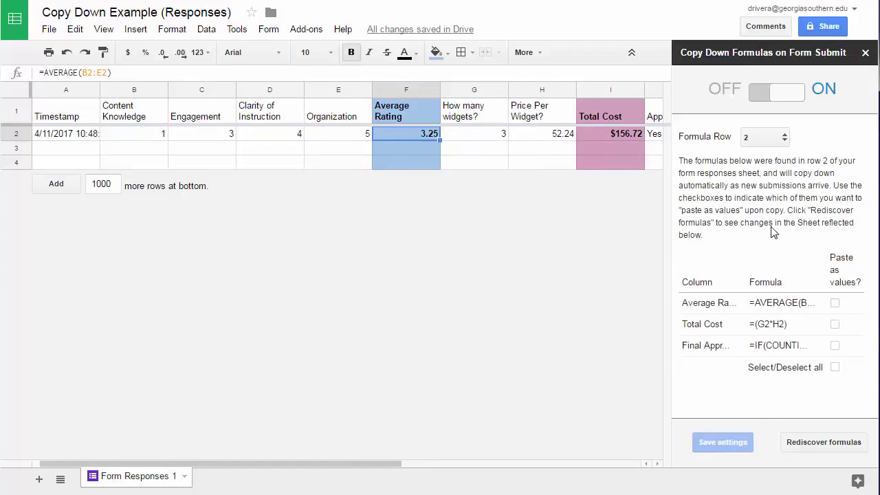
left_click(865, 53)
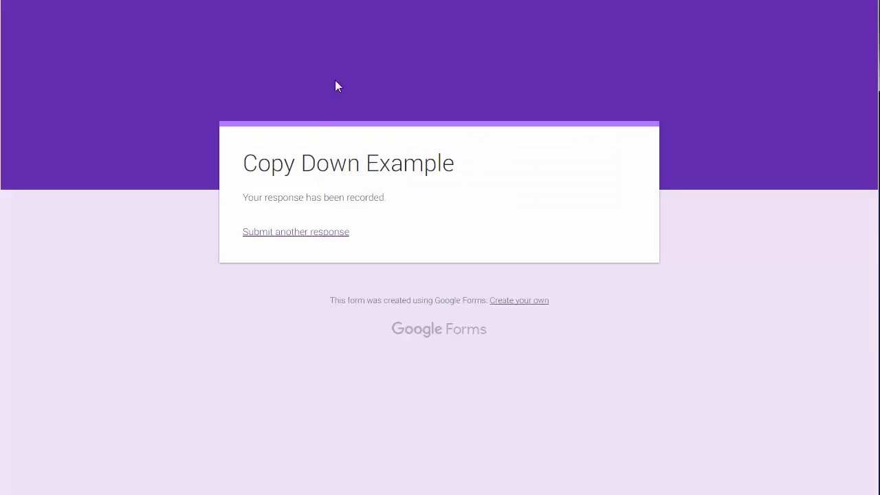
Start another response and rate the four questions 4, 4, 2 and 3.
left_click(314, 233)
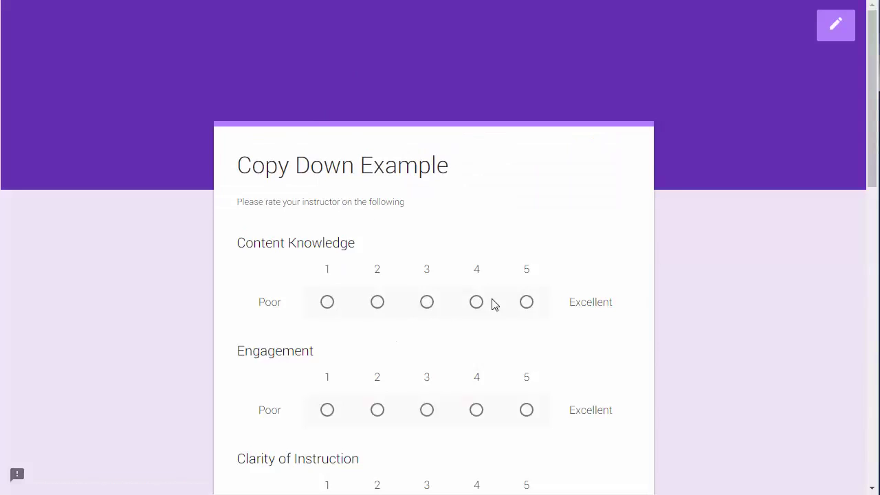
left_click(476, 302)
left_click(477, 410)
scroll(429, 407, "down", 3)
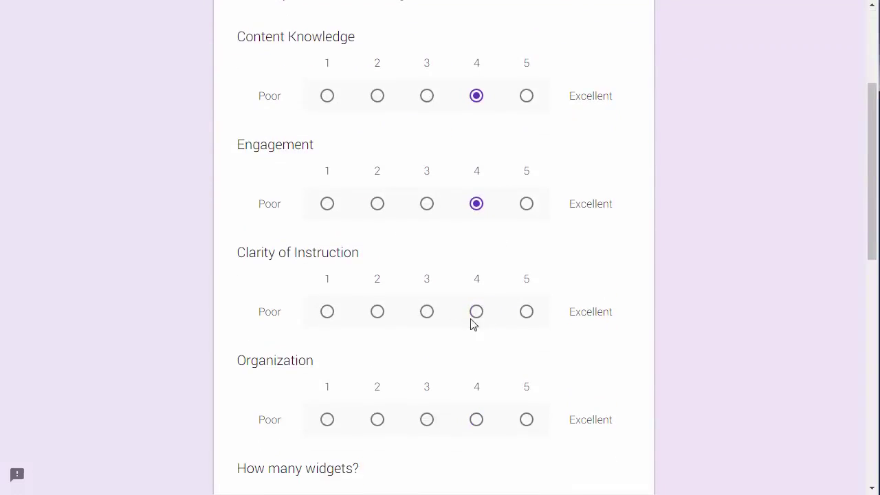
left_click(377, 313)
left_click(427, 419)
scroll(491, 338, "down", 4)
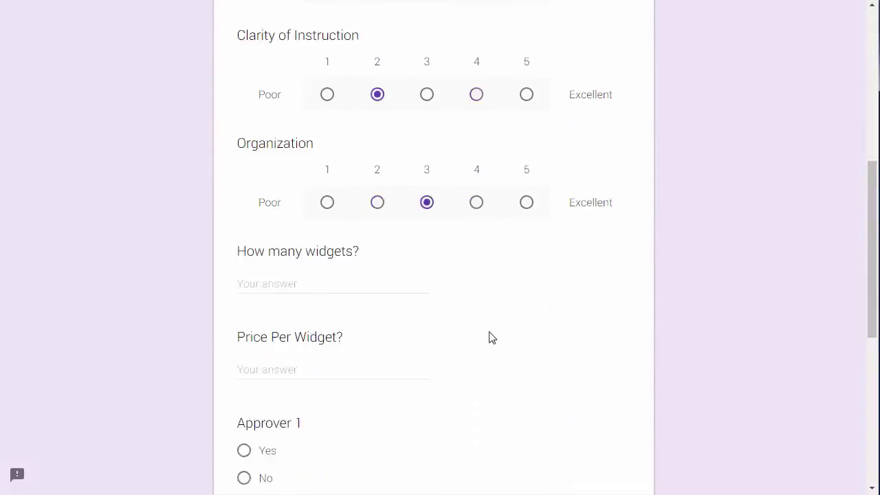
Enter 34 widgets at 17.23, set approvers Yes, No, Yes, and submit.
left_click(333, 230)
type("34")
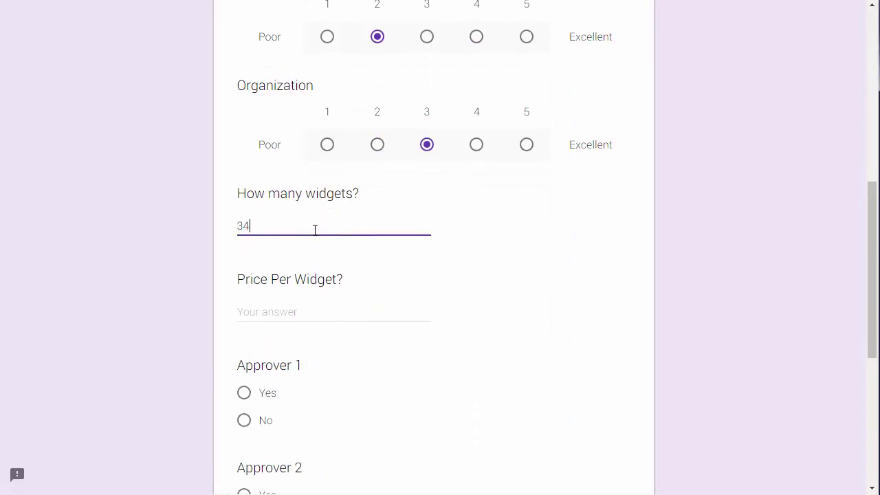
left_click(289, 311)
type("17.23")
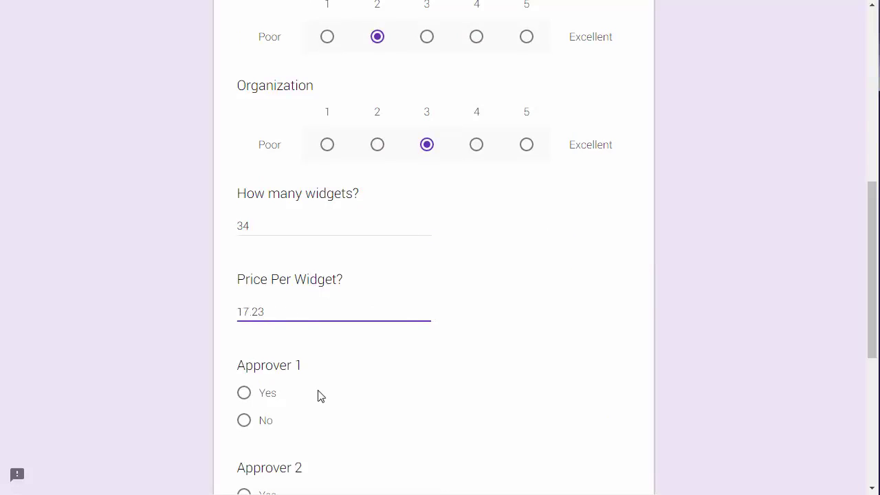
scroll(310, 371, "down", 4)
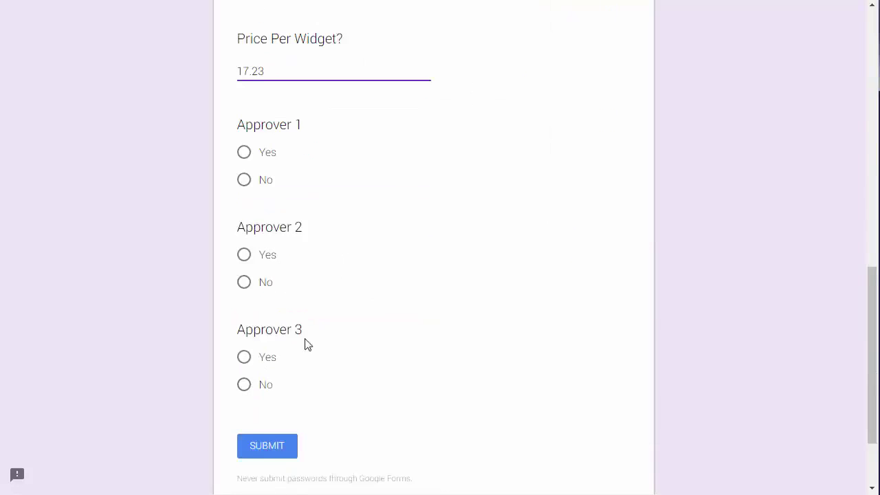
left_click(244, 120)
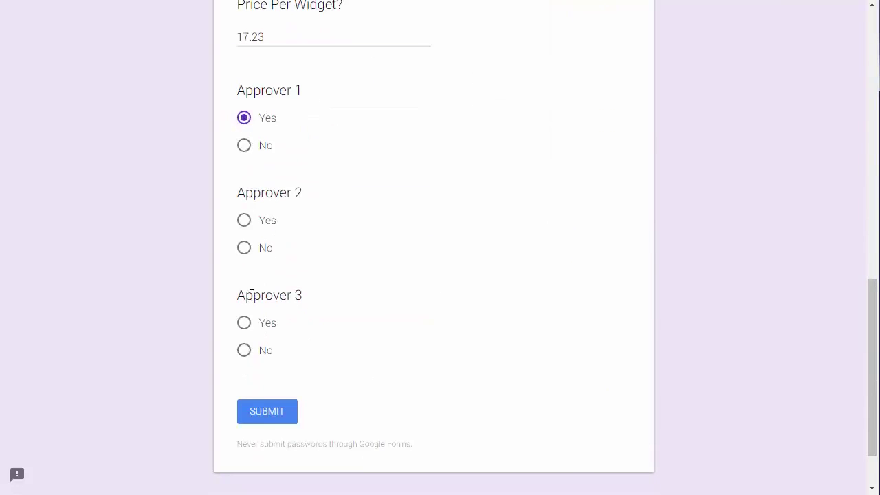
left_click(244, 249)
left_click(246, 324)
left_click(279, 418)
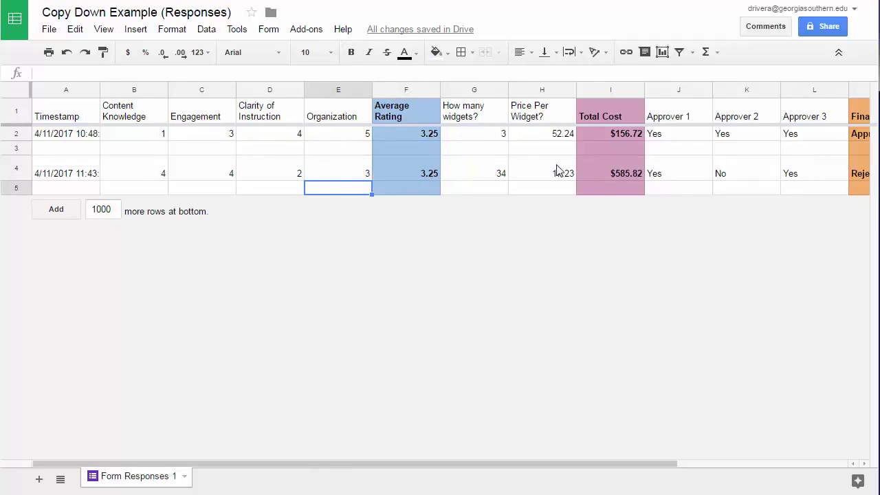
Delete blank row 3 so the newest response sits directly under row 2.
left_click(62, 148)
left_click(13, 150)
right_click(14, 150)
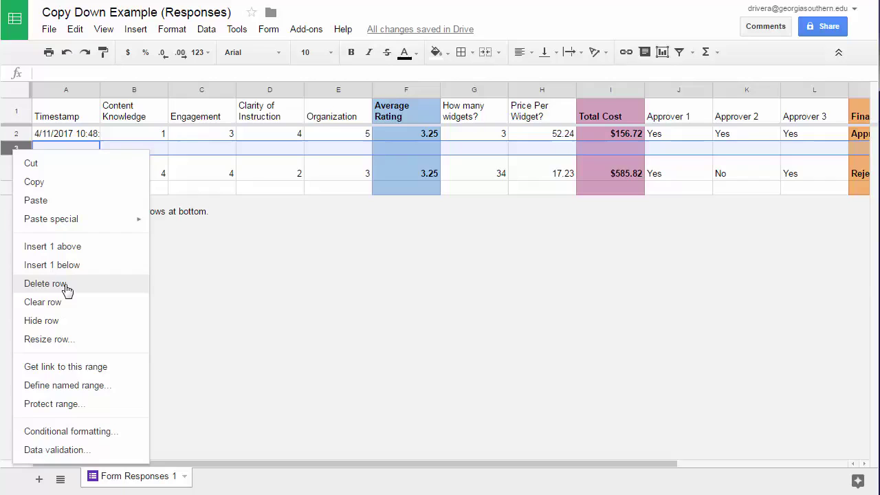
left_click(76, 286)
left_click(474, 173)
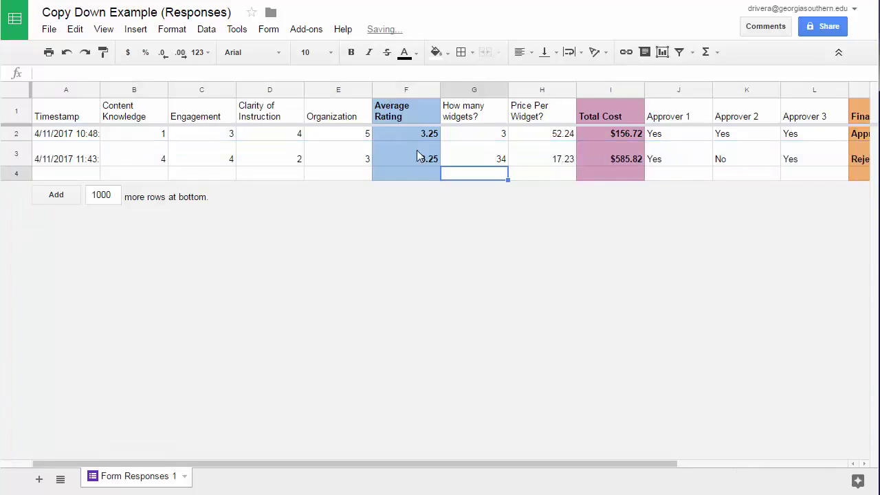
left_click_drag(572, 466, 741, 465)
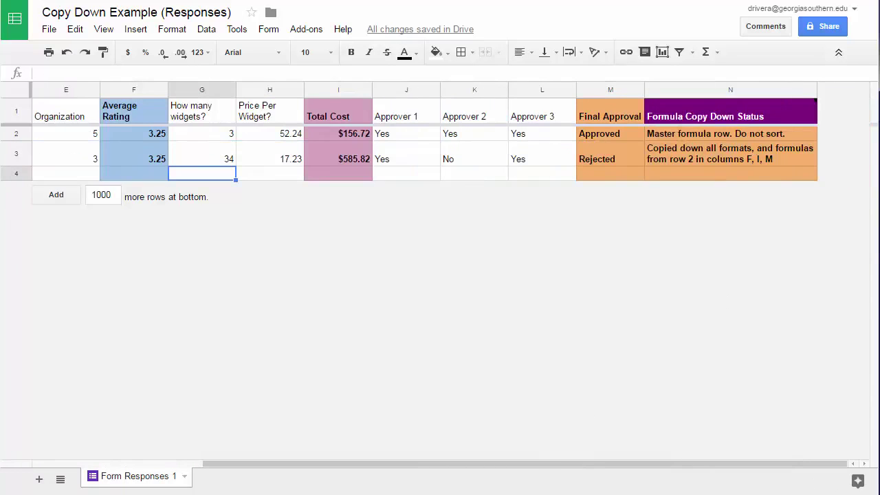
left_click(750, 112)
left_click(719, 173)
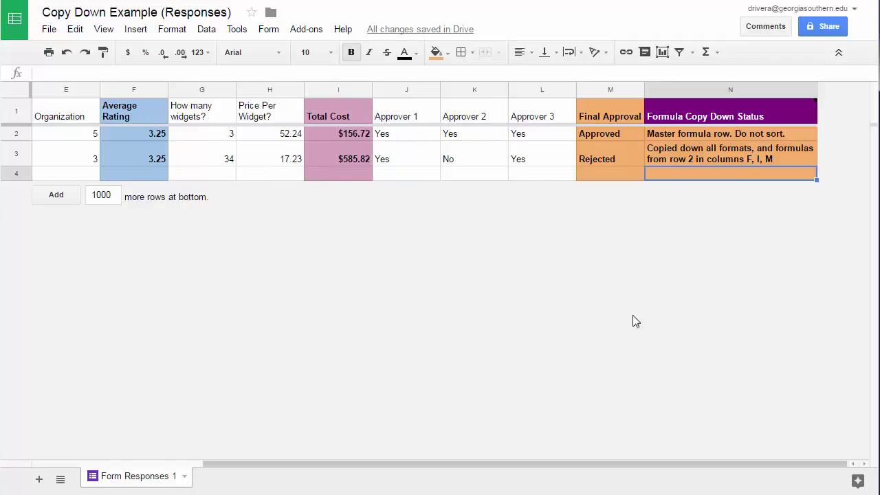
left_click_drag(565, 468, 449, 194)
left_click_drag(318, 471, 348, 470)
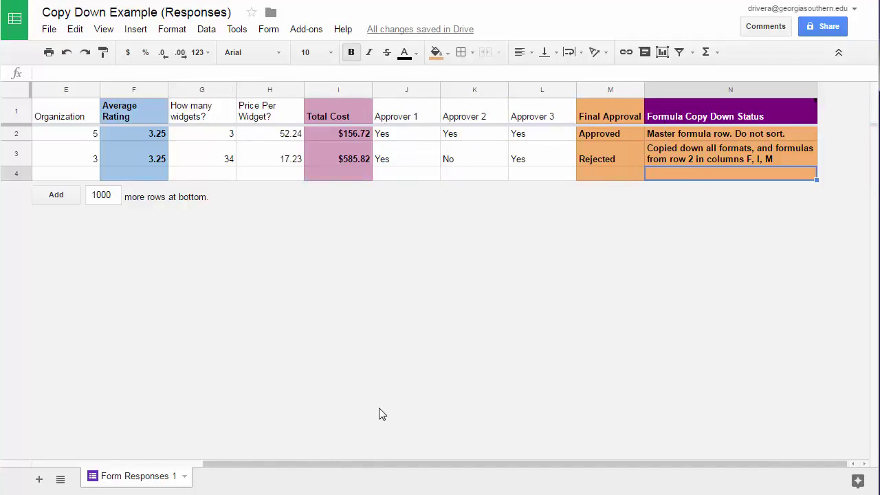